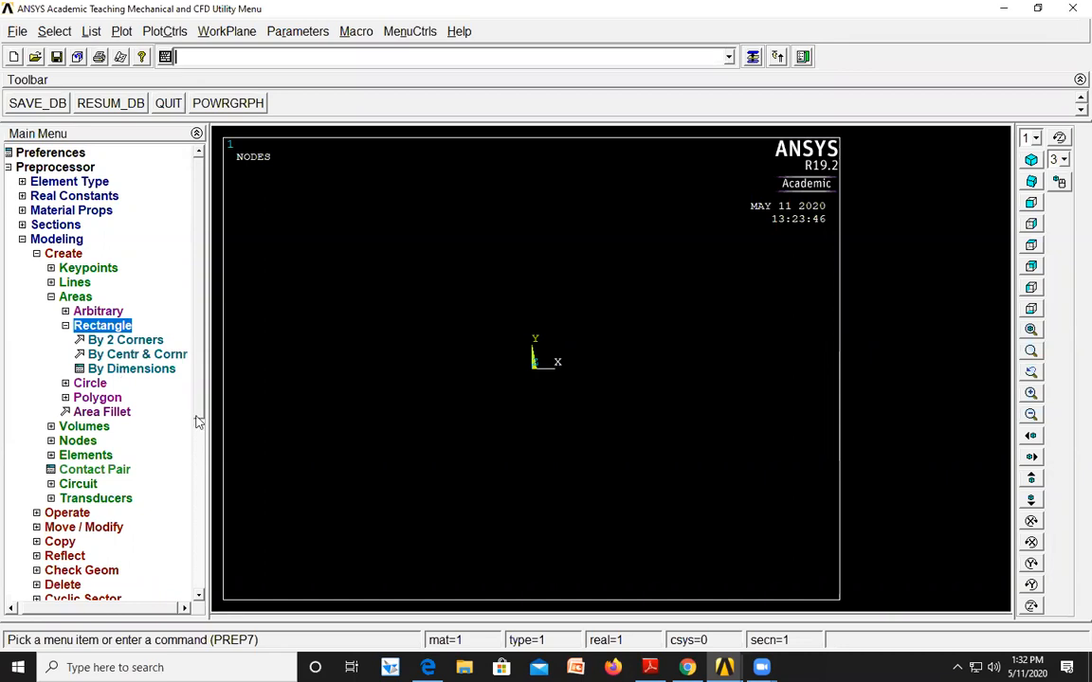
Create a rectangular area by dimensions with X-coordinates 0 to 60 and Y-coordinates 0 to 40.
click(610, 319)
text(0)
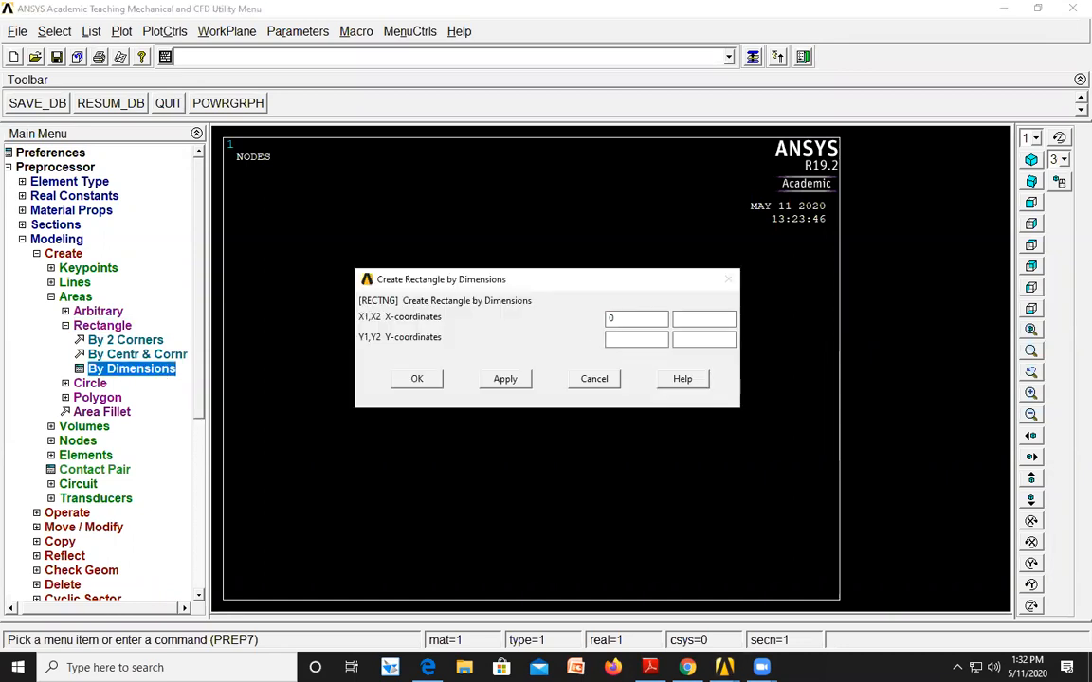
click(690, 319)
text(60)
click(648, 344)
text(0)
click(692, 342)
text(40)
click(417, 380)
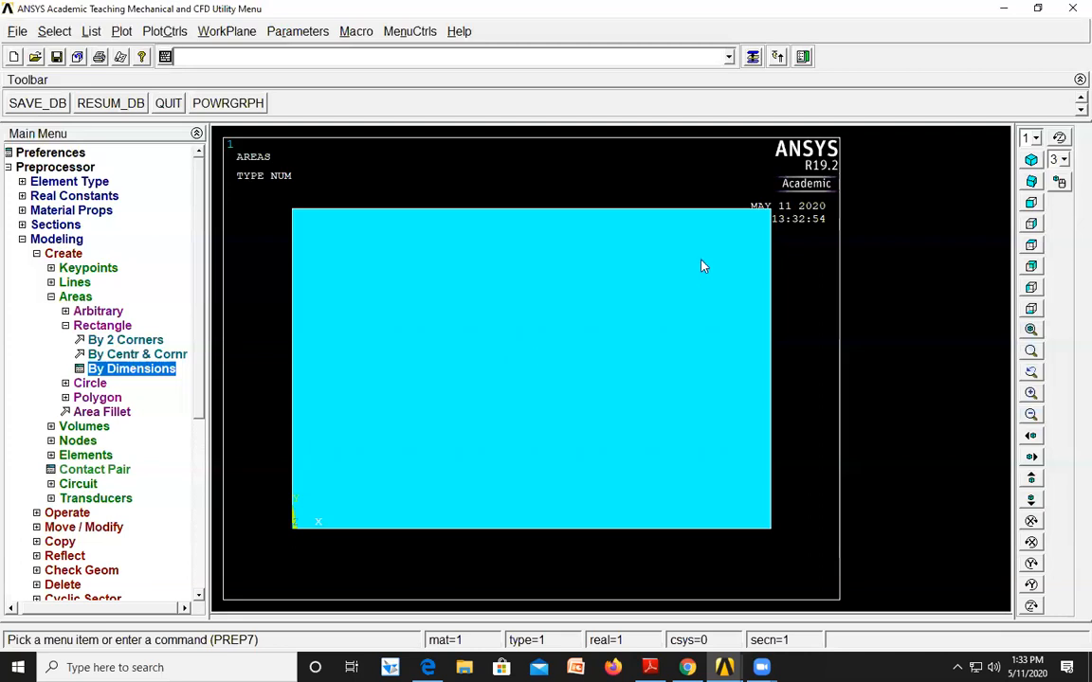
Create a solid circular area of radius 5 centred at WP X 30, WP Y 20.
click(90, 383)
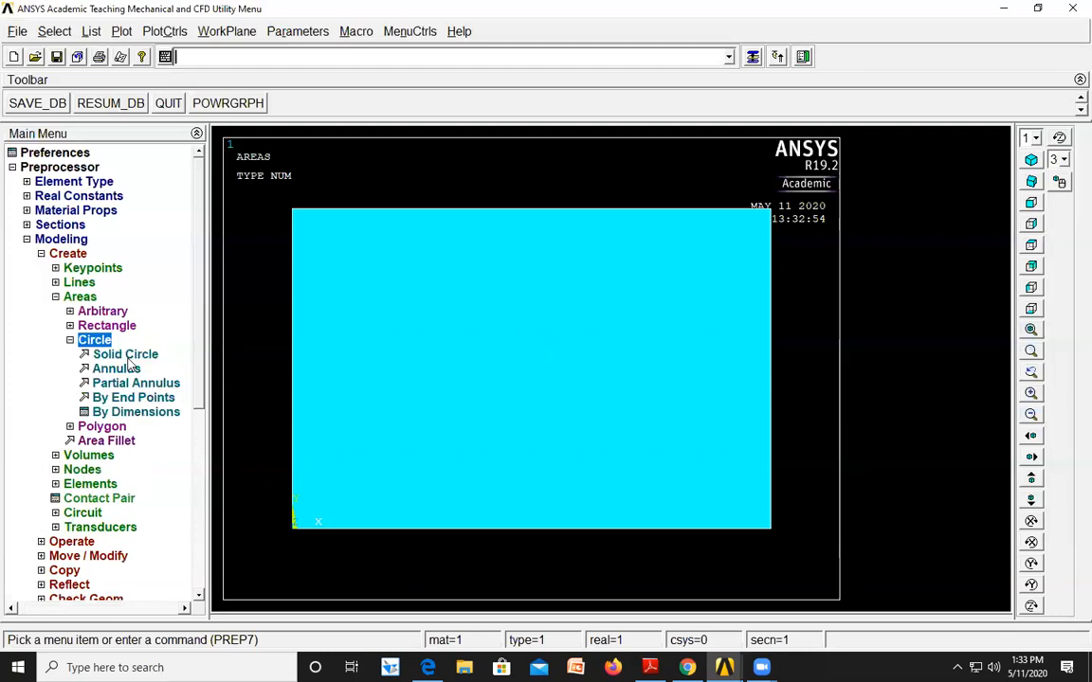
click(126, 356)
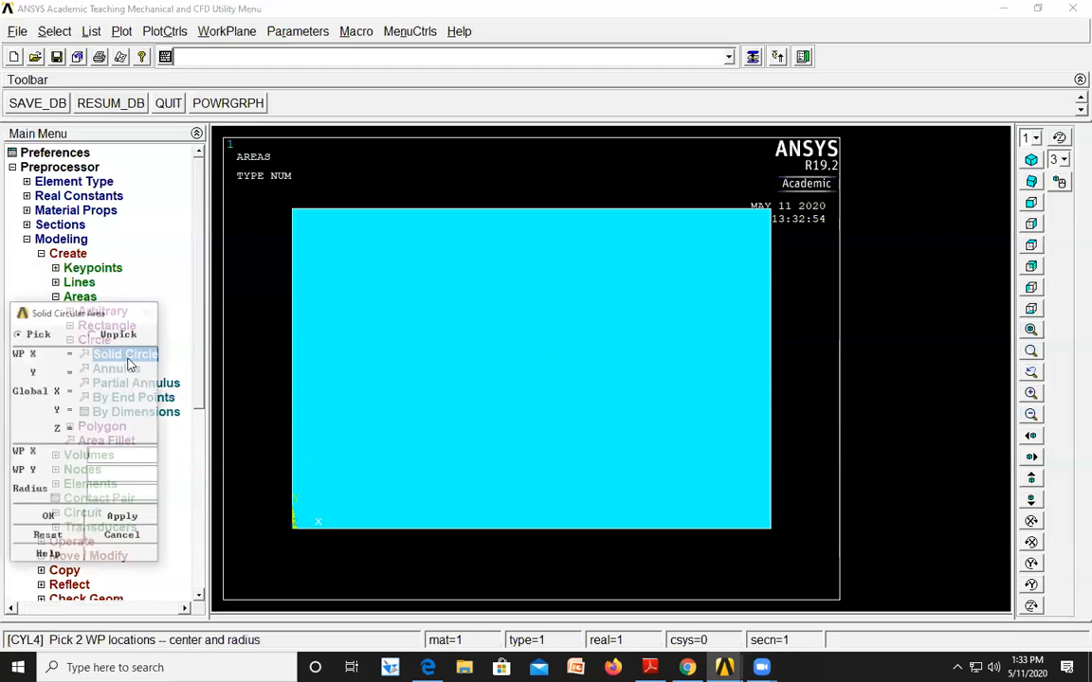
text(30)
click(118, 471)
text(20)
text(5)
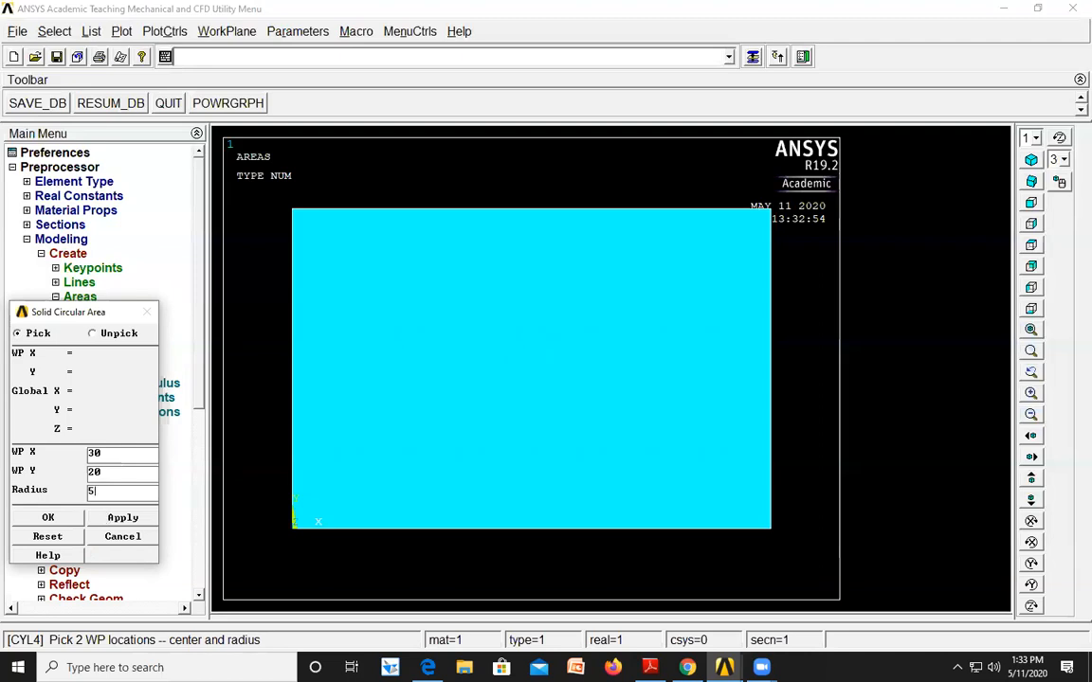
click(47, 518)
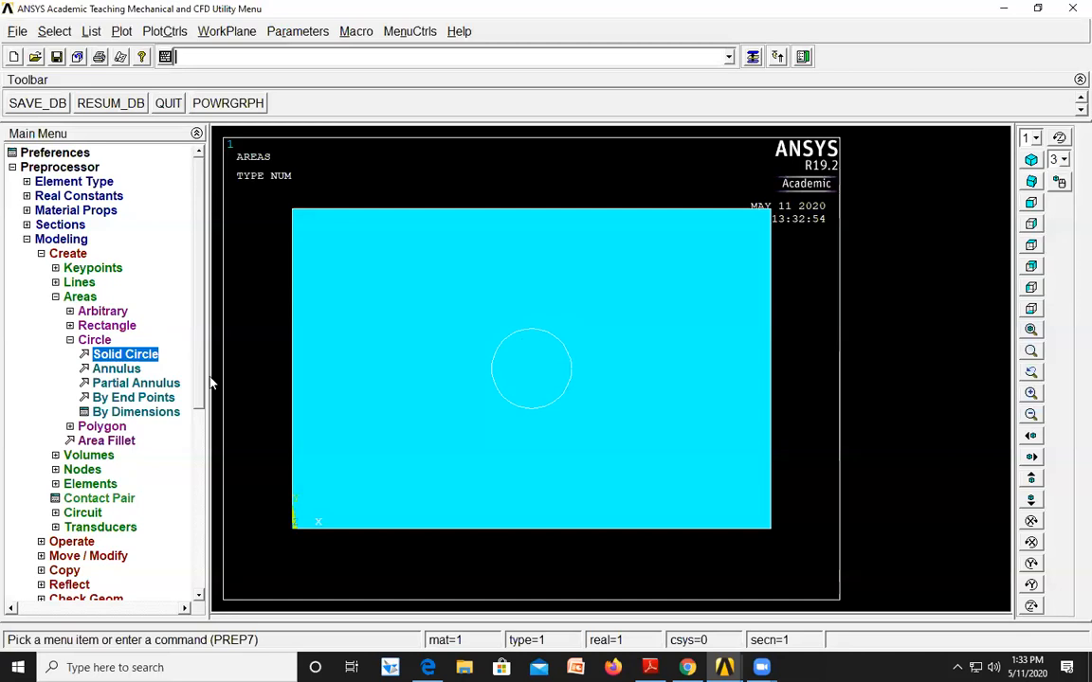
Subtract the circular area 2 from the rectangular base area 1 with the Boolean area subtraction.
click(72, 542)
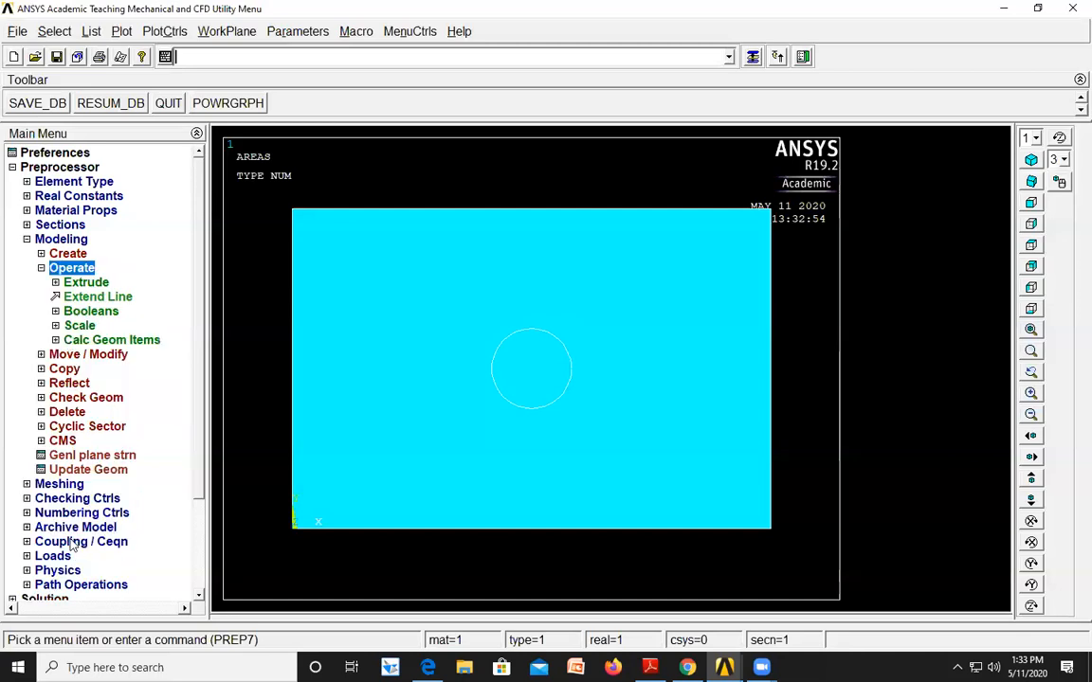
click(92, 312)
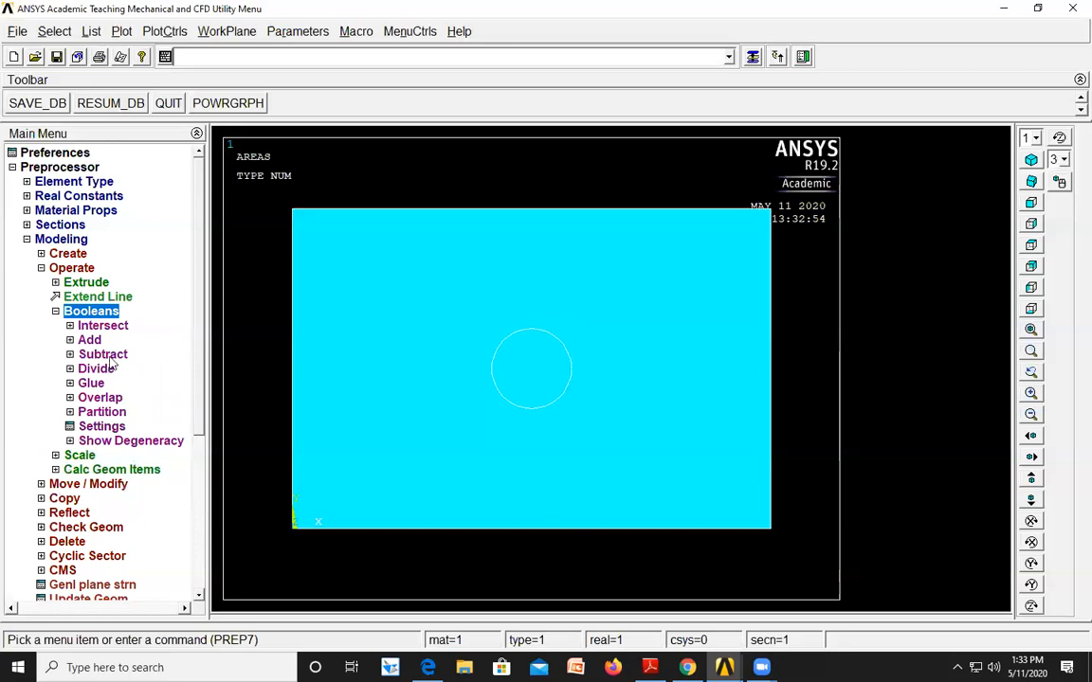
click(106, 356)
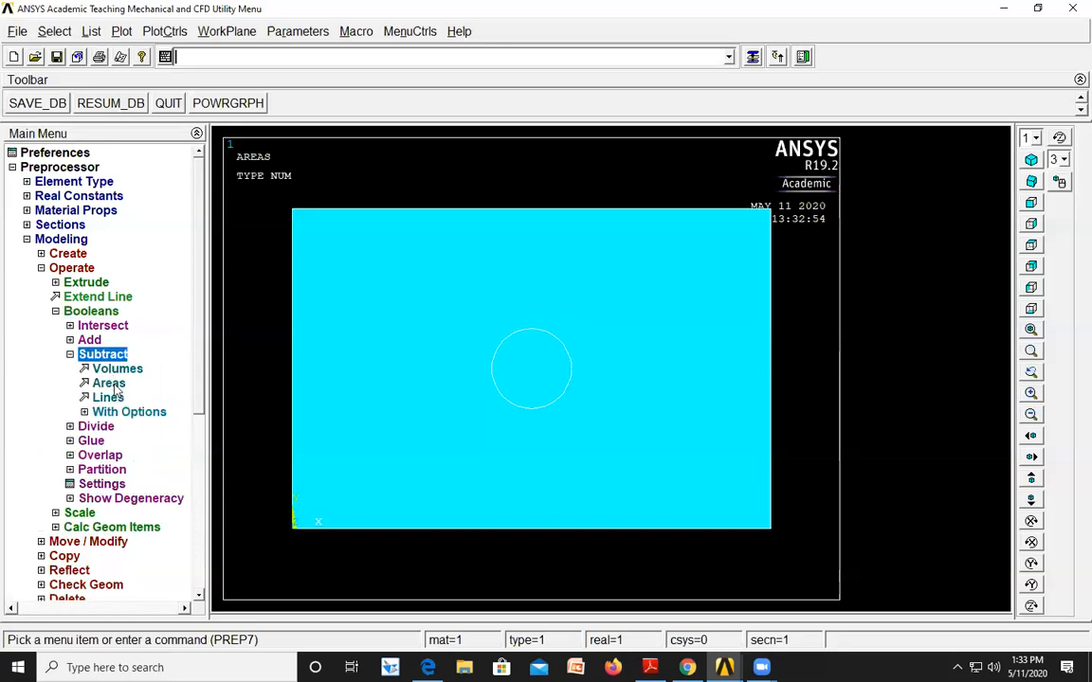
click(108, 383)
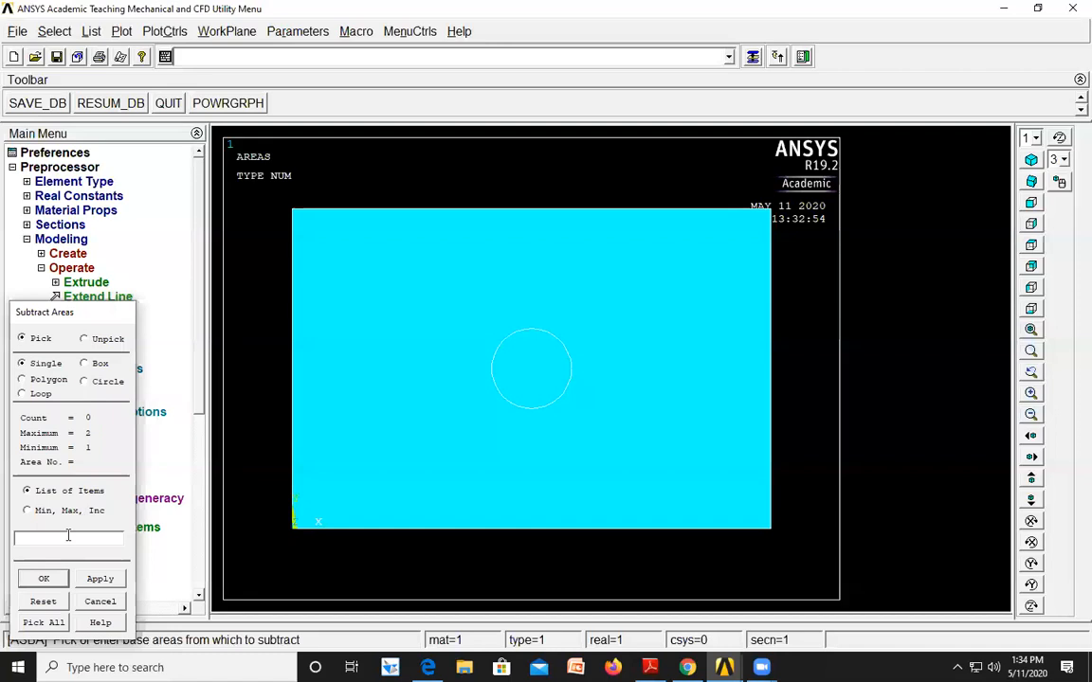
click(68, 537)
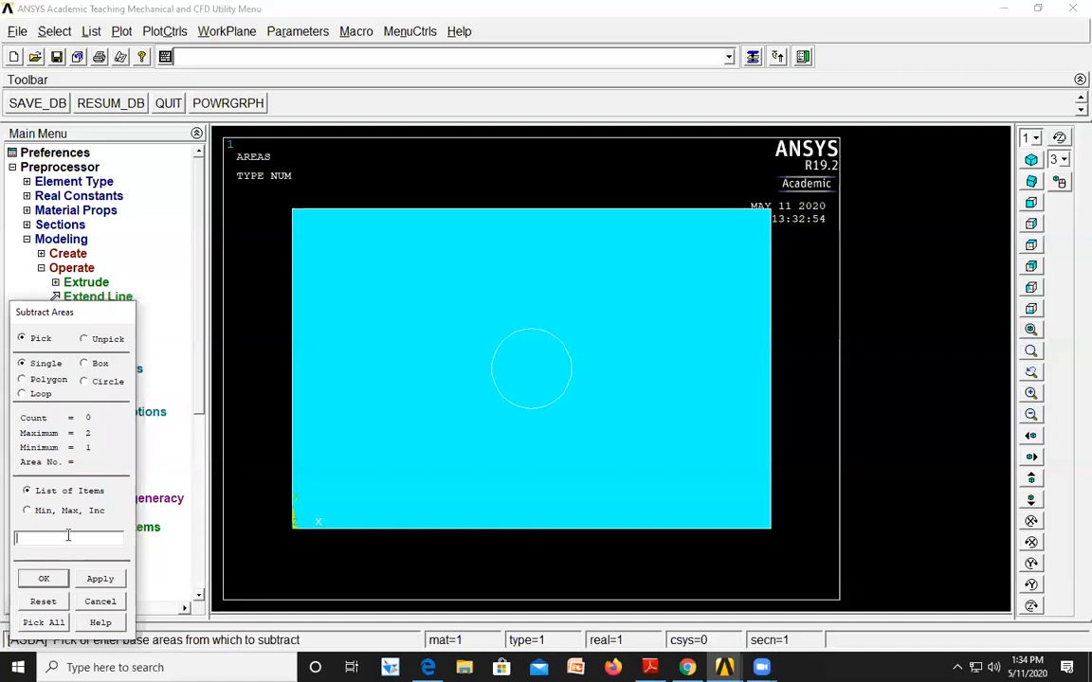
text(1)
click(99, 580)
text(2)
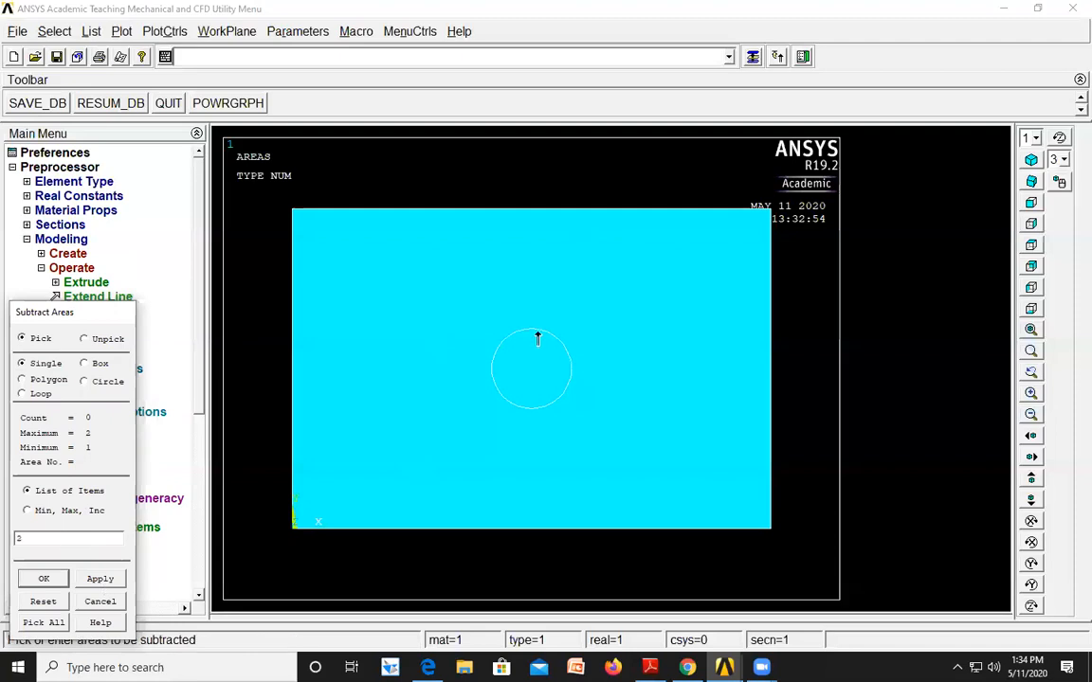
click(45, 579)
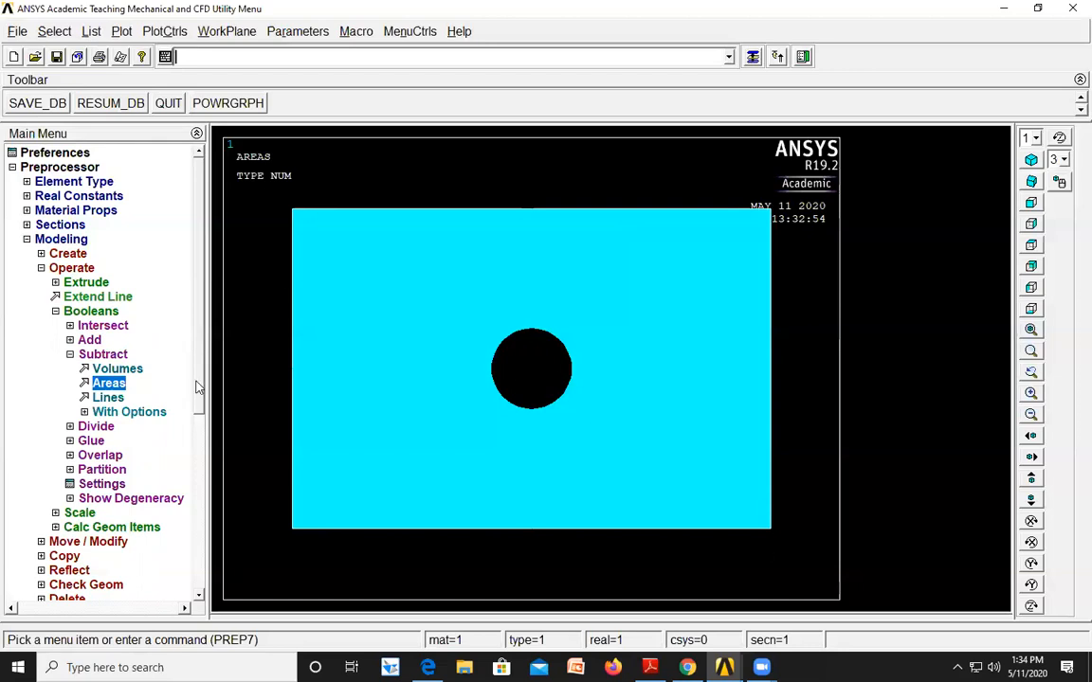
Mesh the holed plate area with free quad elements using Smart Size at the finest level 1, and dismiss the warning.
scroll(172, 441, down, 6)
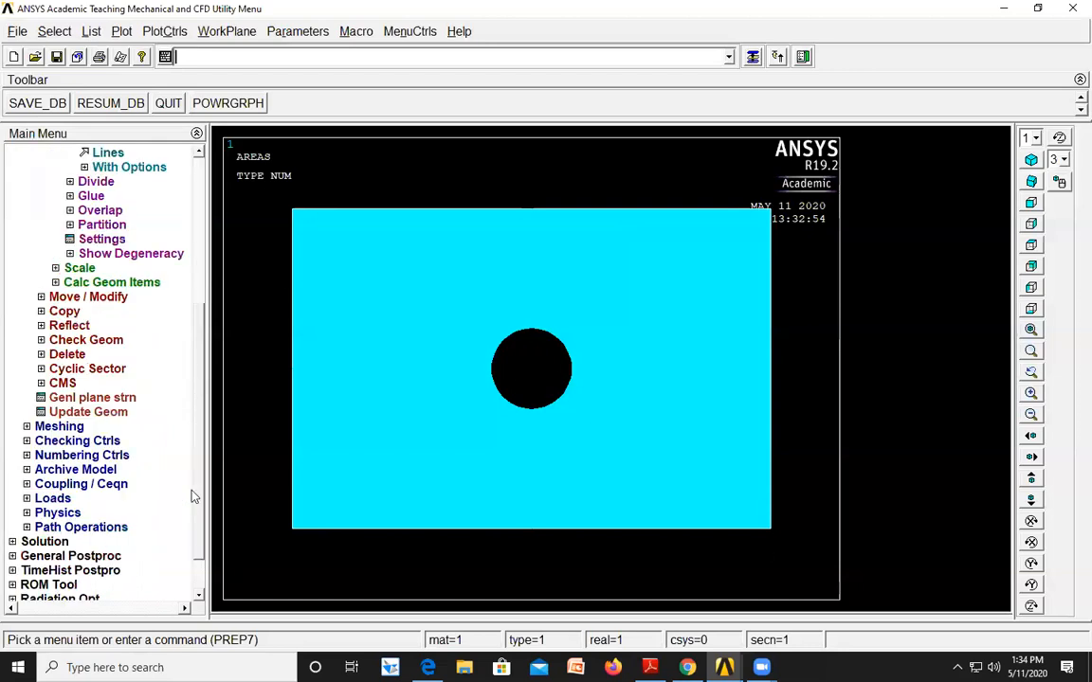
click(60, 428)
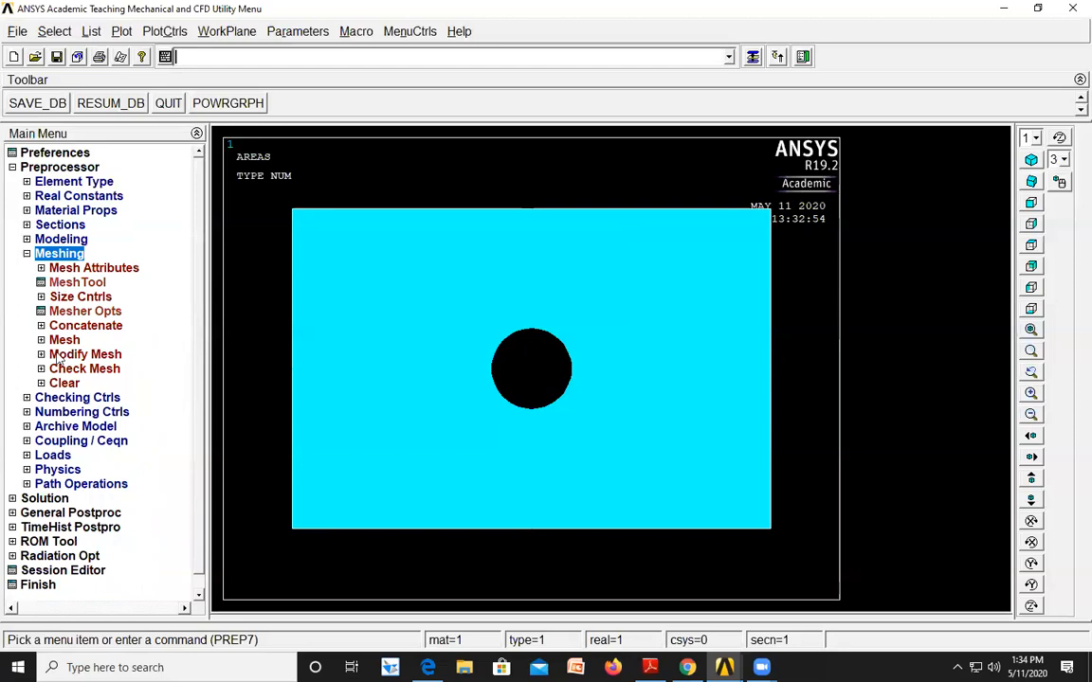
click(76, 282)
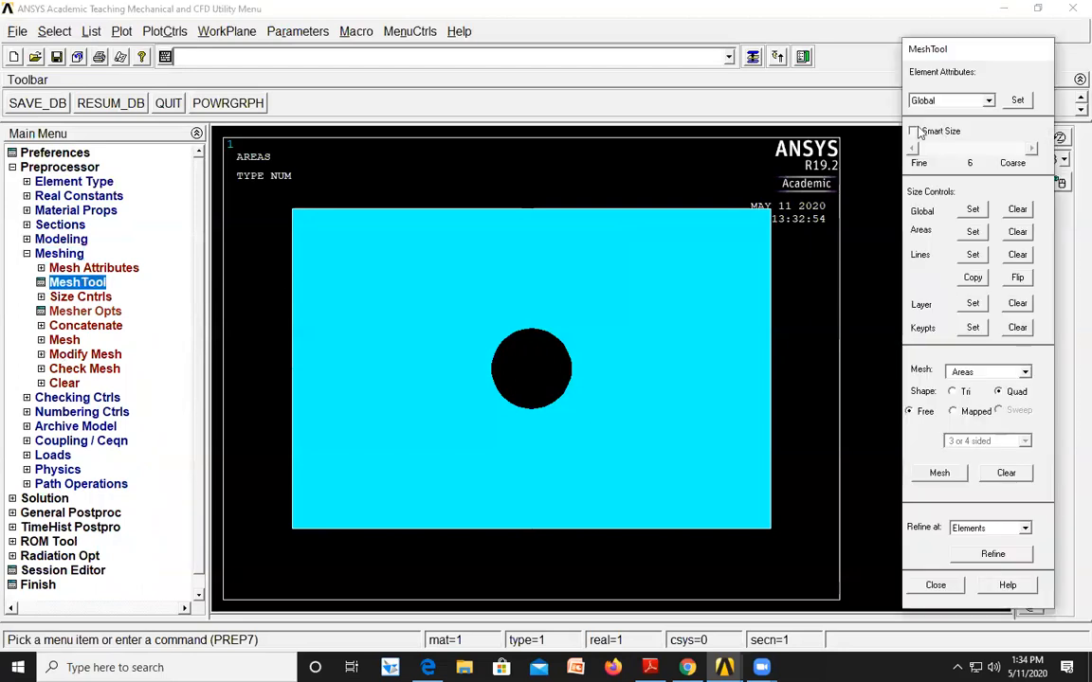
click(929, 137)
drag(981, 151, 853, 150)
drag(923, 148, 1036, 162)
click(1003, 150)
drag(930, 157, 919, 151)
click(939, 473)
click(653, 325)
click(44, 578)
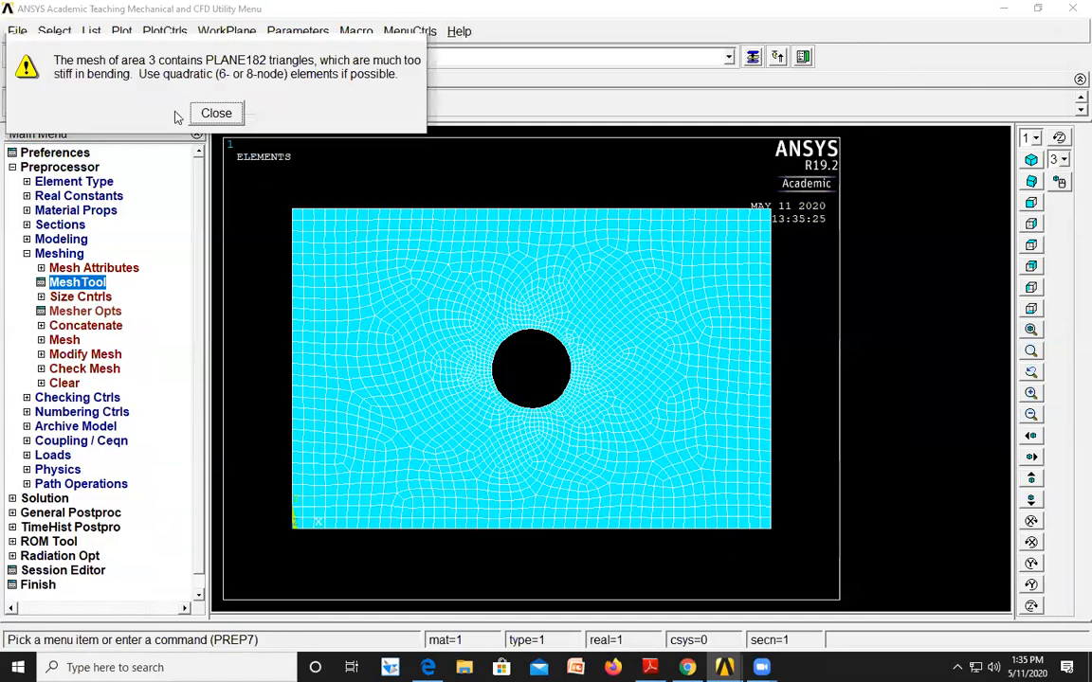
click(210, 114)
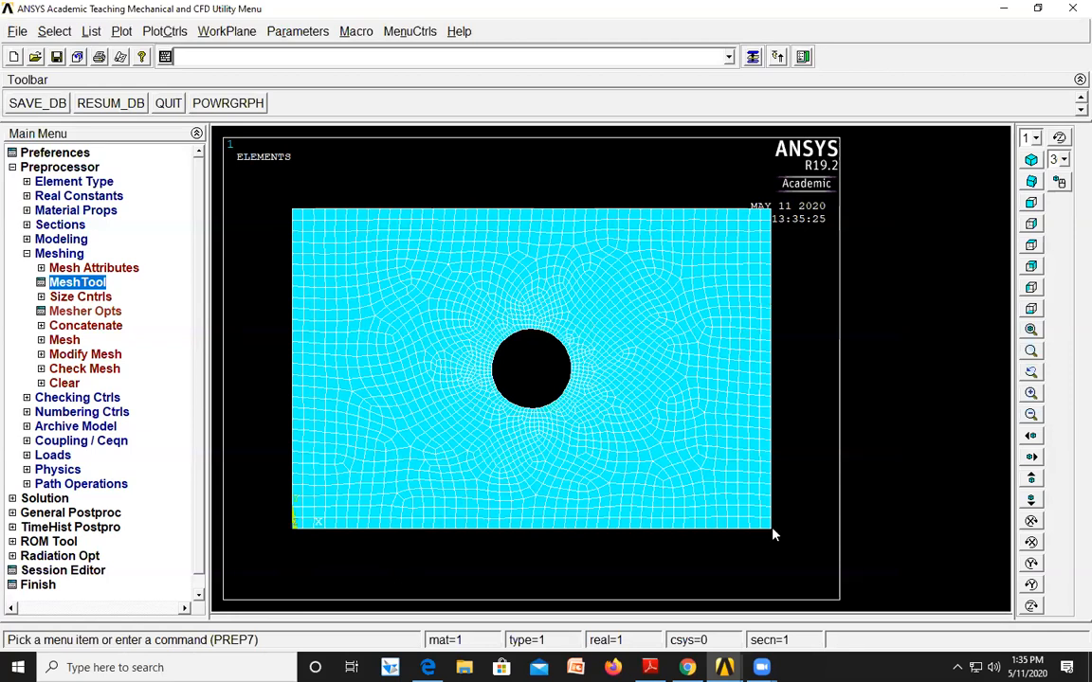
Constrain All DOF on the nodes along the plate's left edge using a structural displacement with box selection.
click(52, 455)
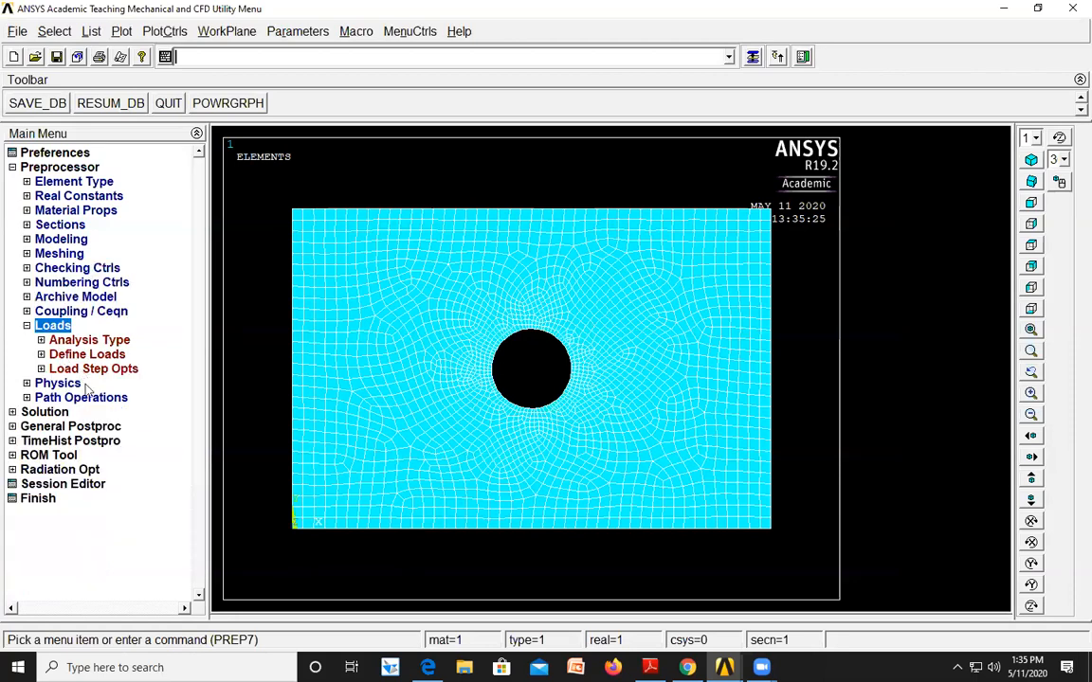
click(86, 354)
click(81, 384)
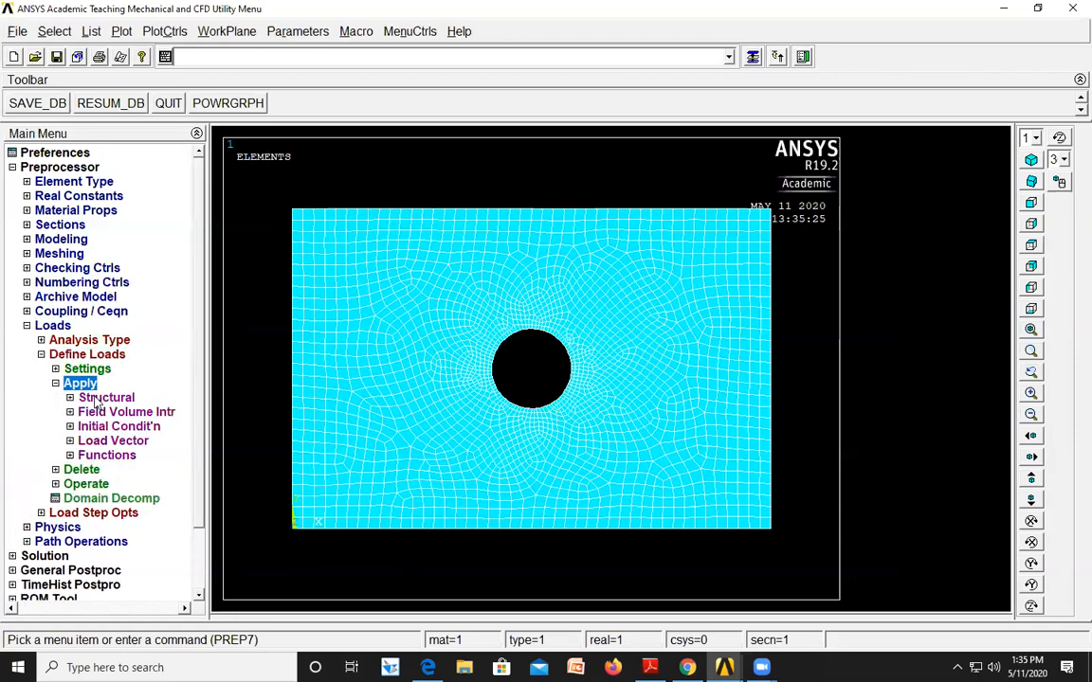
click(99, 398)
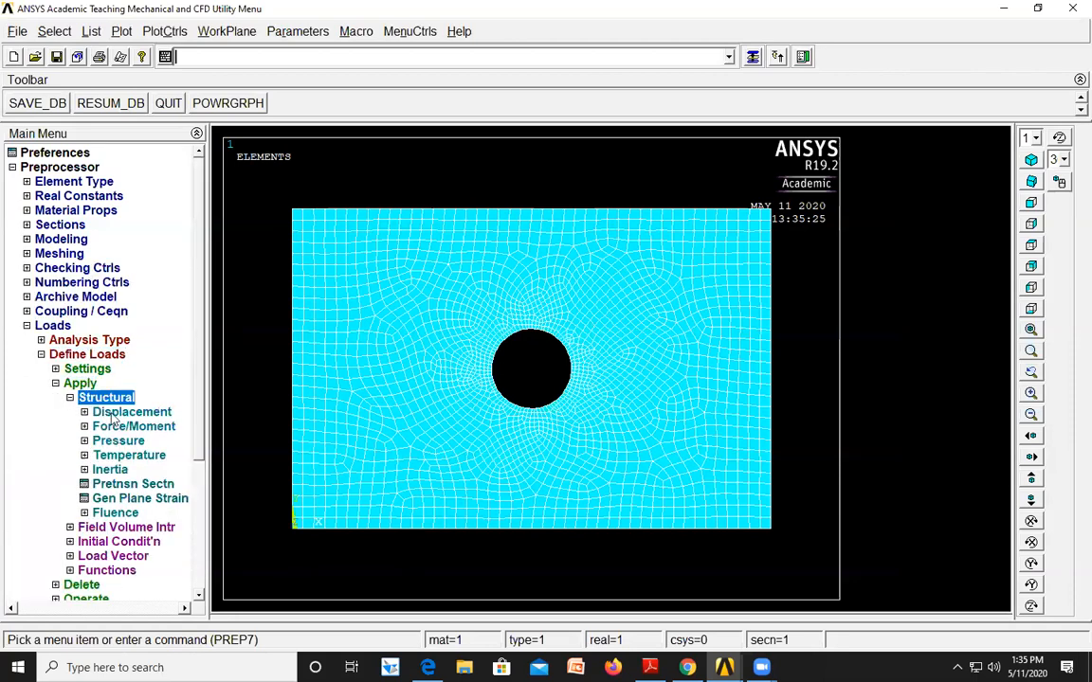
click(110, 417)
click(90, 469)
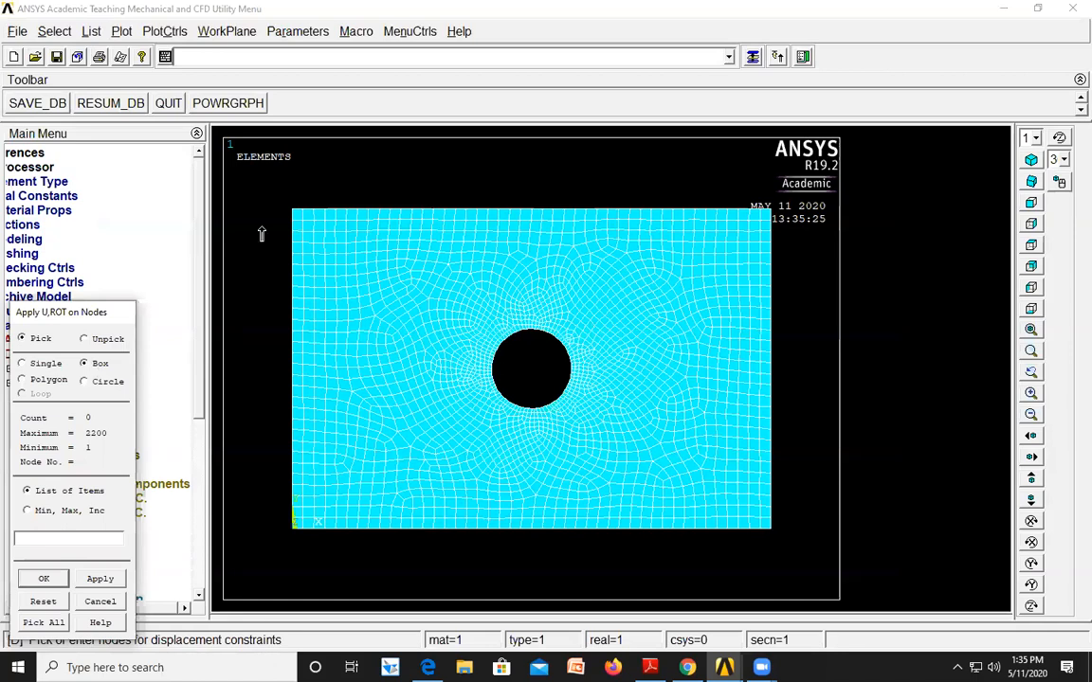
drag(273, 199, 294, 567)
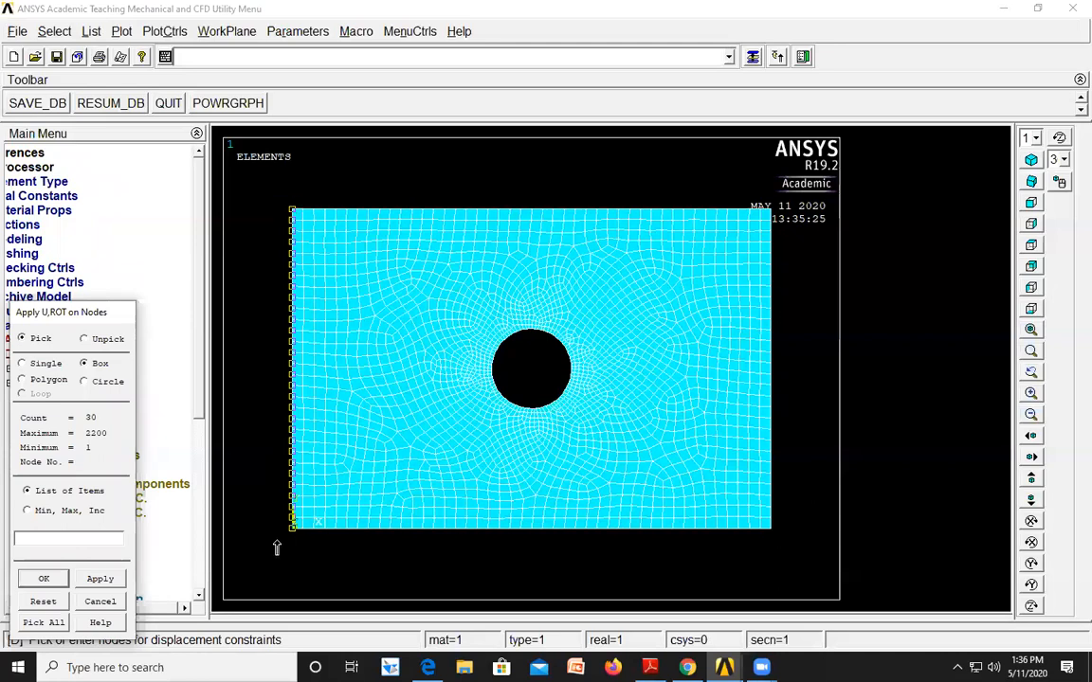
click(44, 580)
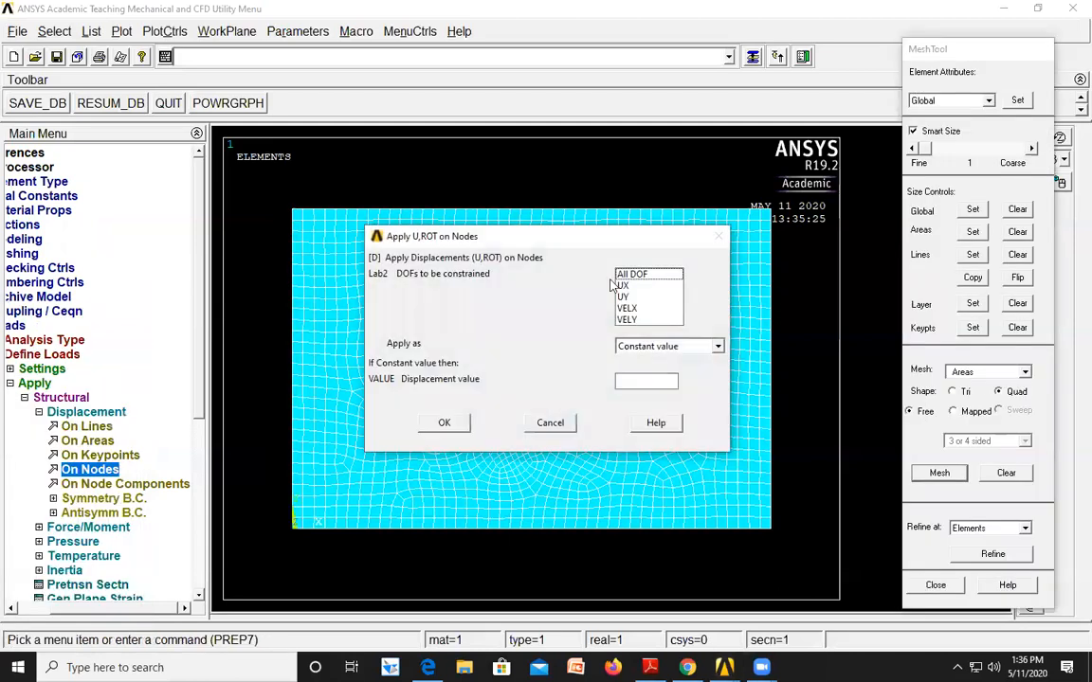
click(633, 275)
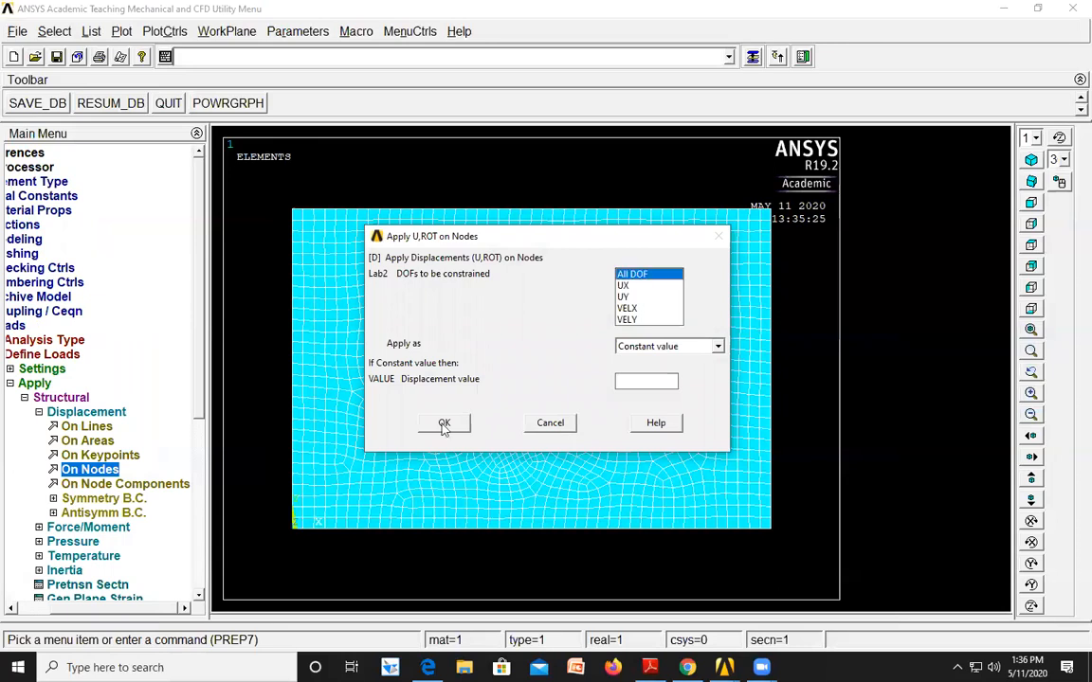
click(444, 424)
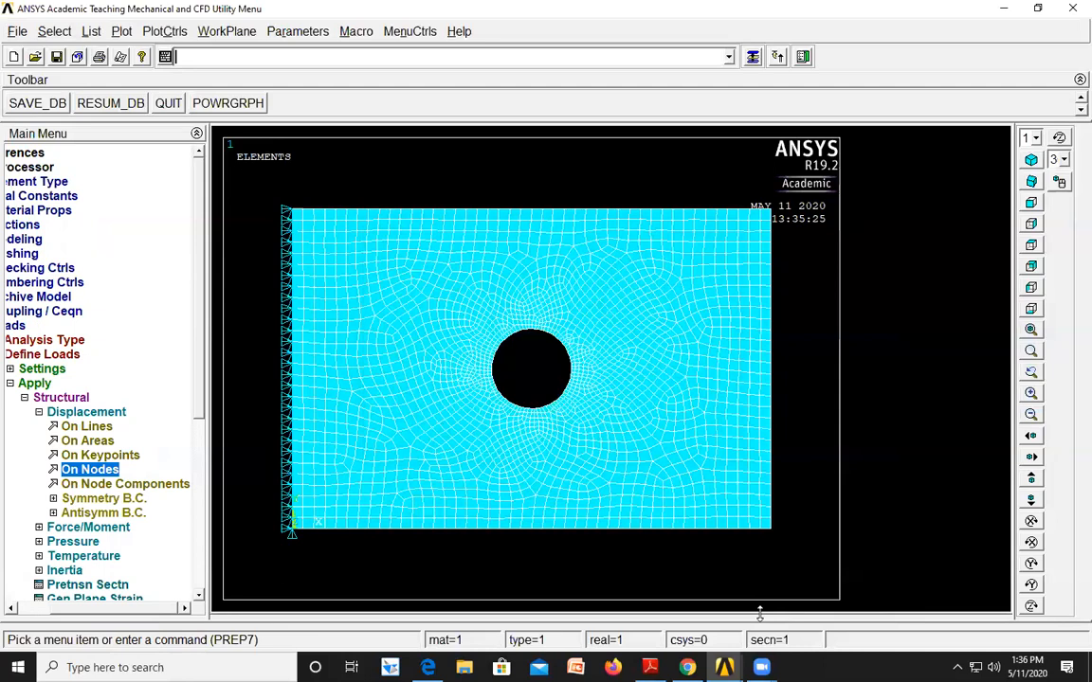
Apply a constant pressure of -50 to the box-selected nodes along the plate's right edge.
click(79, 543)
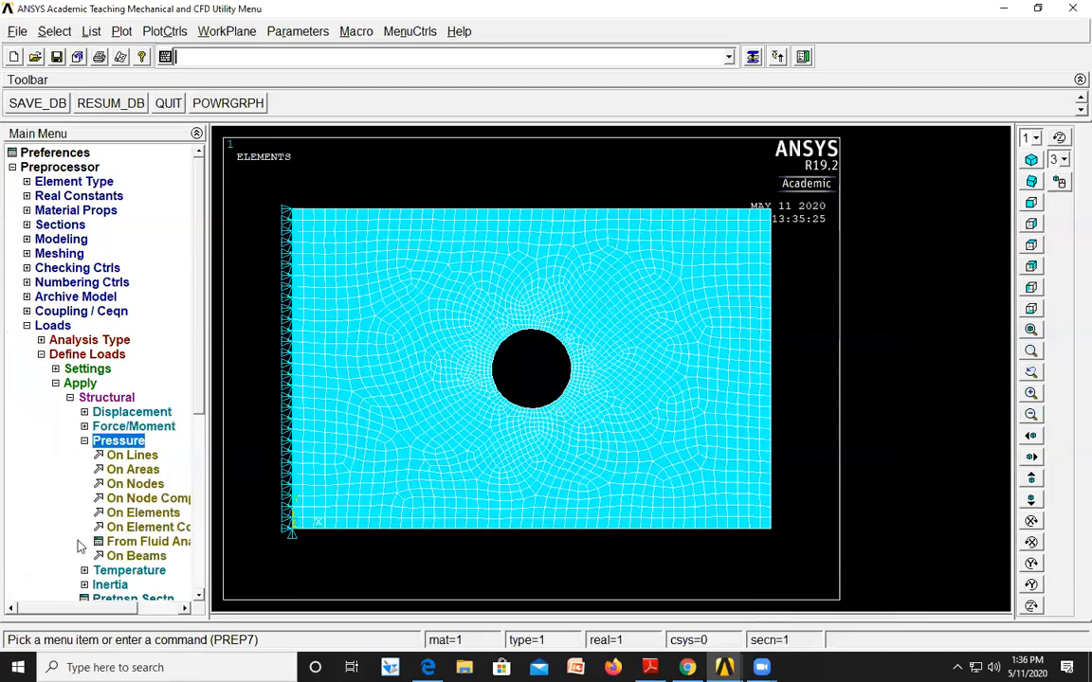
click(137, 485)
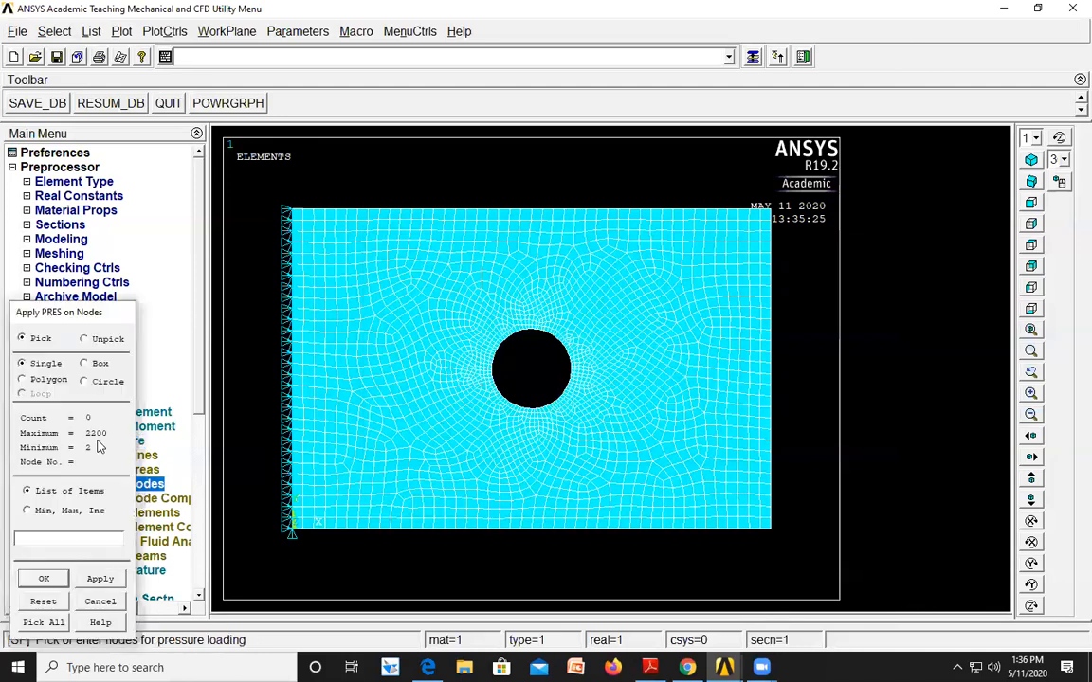
click(84, 364)
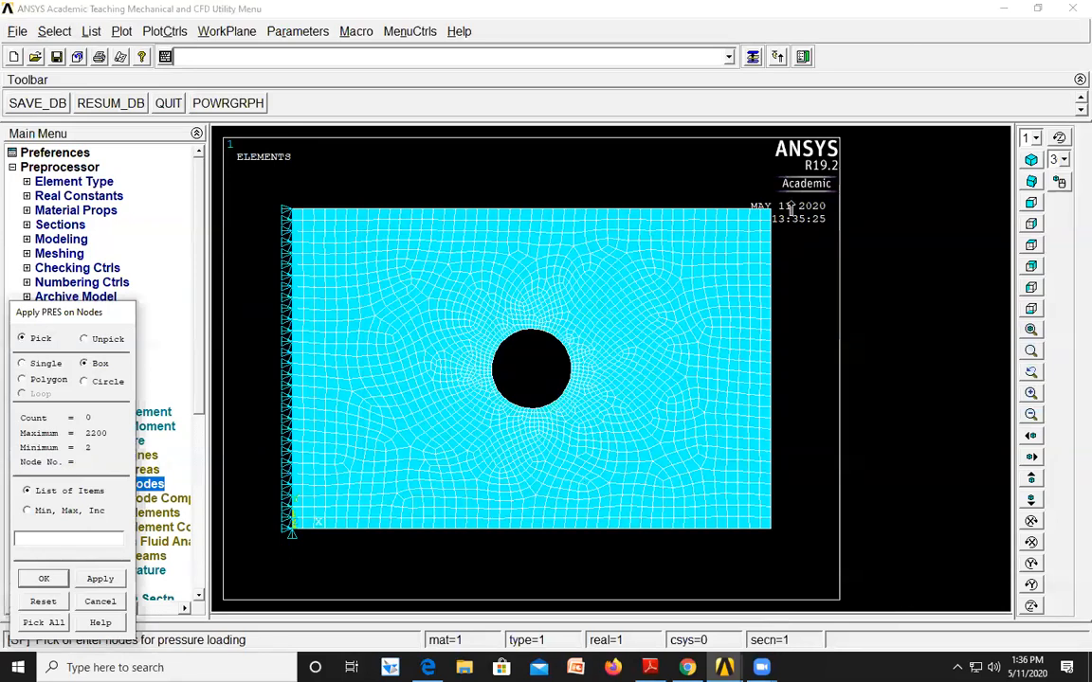
drag(791, 178, 766, 566)
click(38, 581)
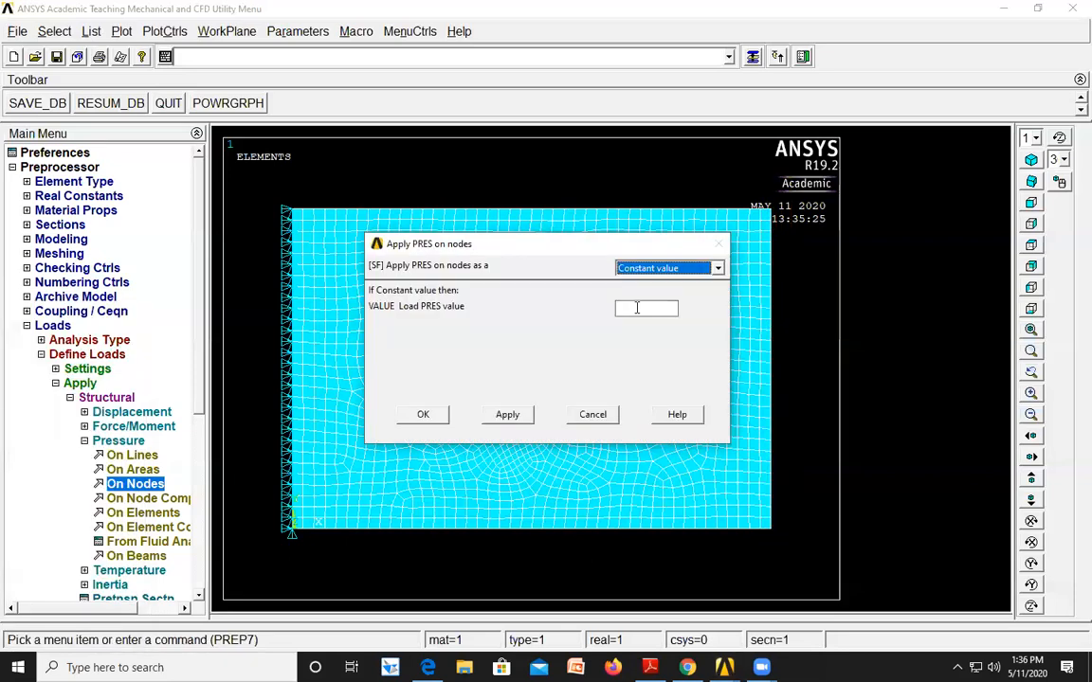
click(636, 308)
text(-50)
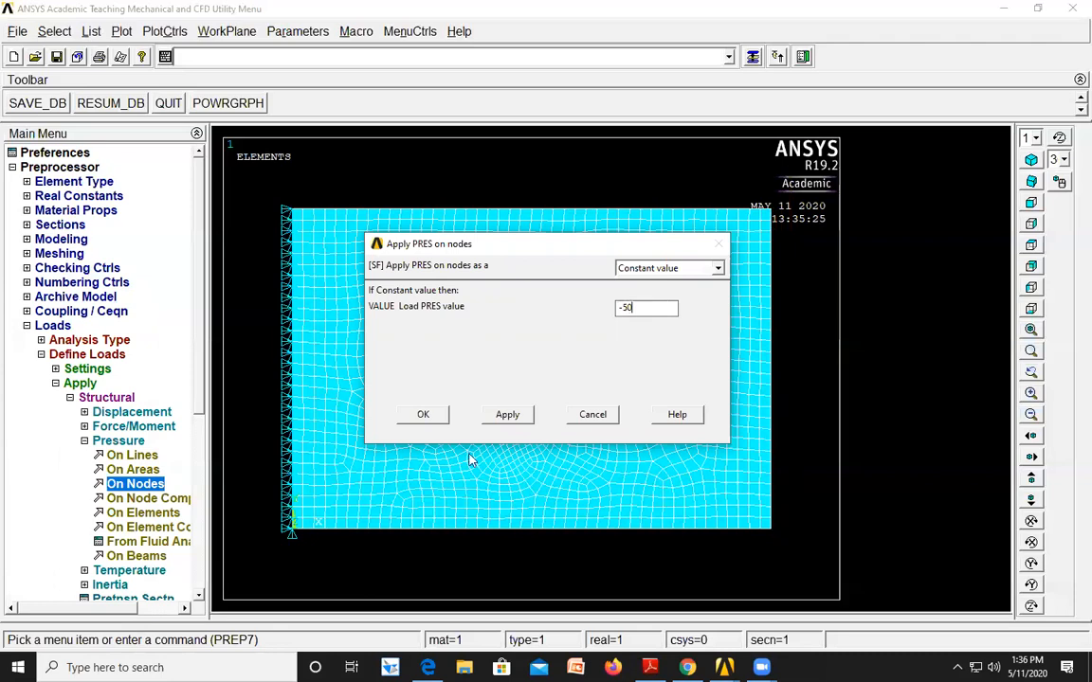
click(423, 416)
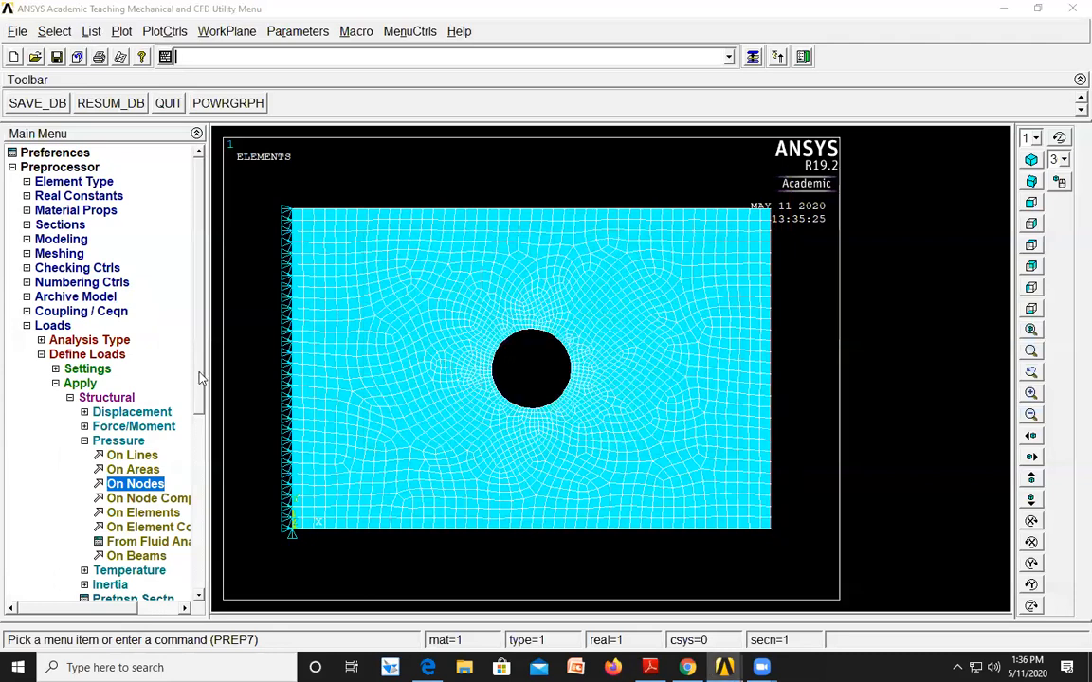
Solve the current load step of the plate model, then dismiss the completion note and close the status listing.
scroll(78, 519, down, 7)
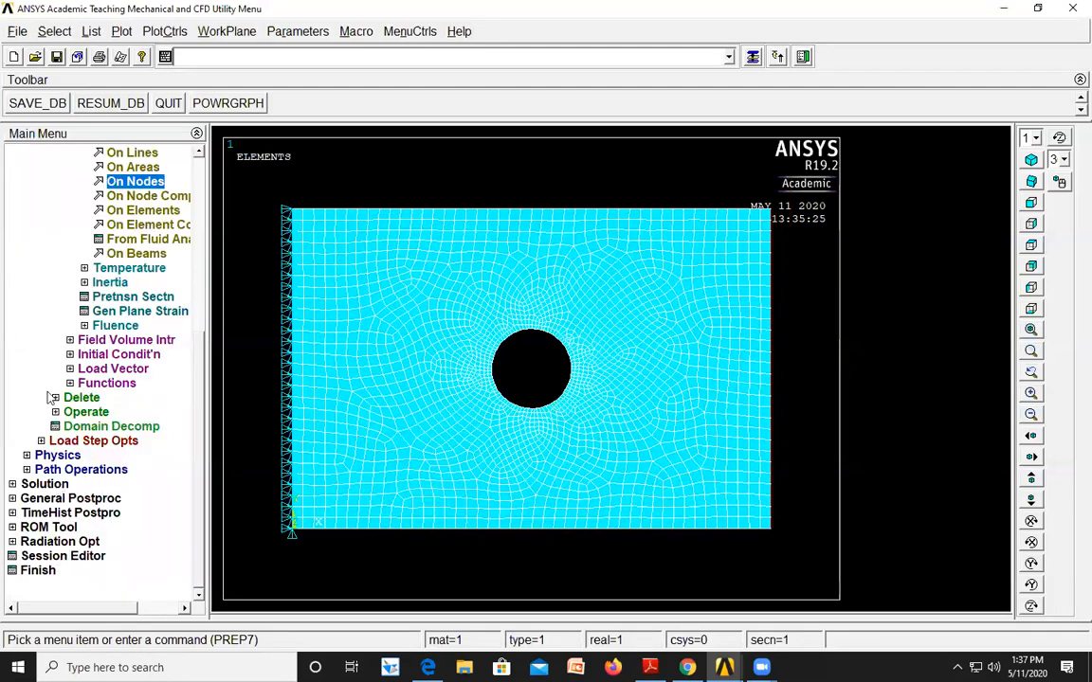
click(44, 480)
click(52, 270)
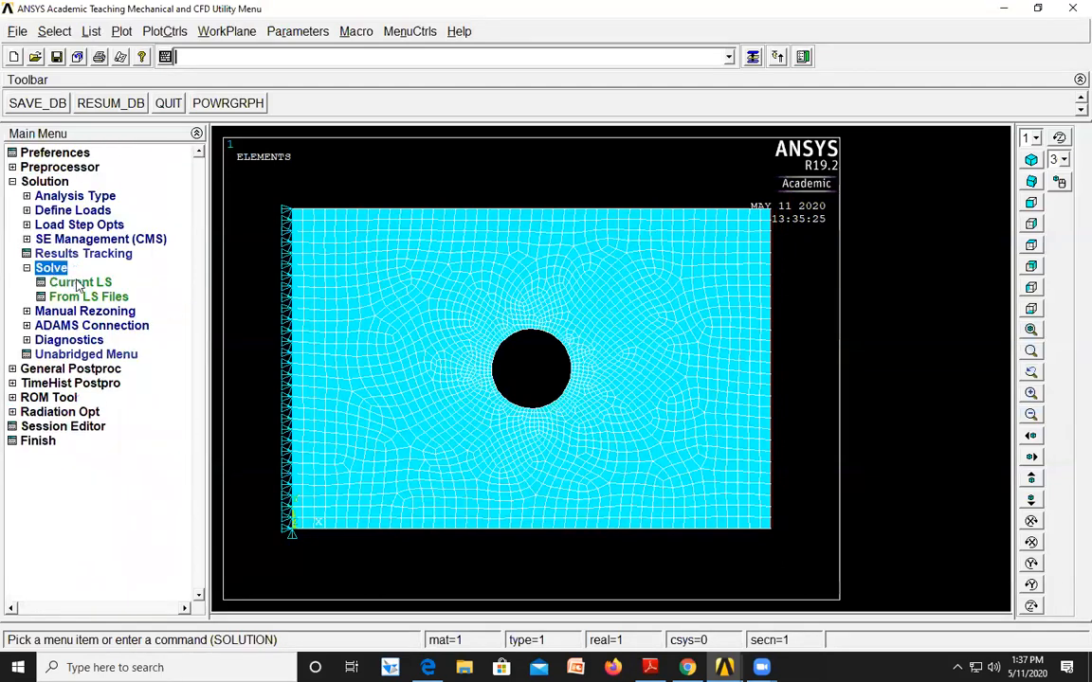
click(79, 283)
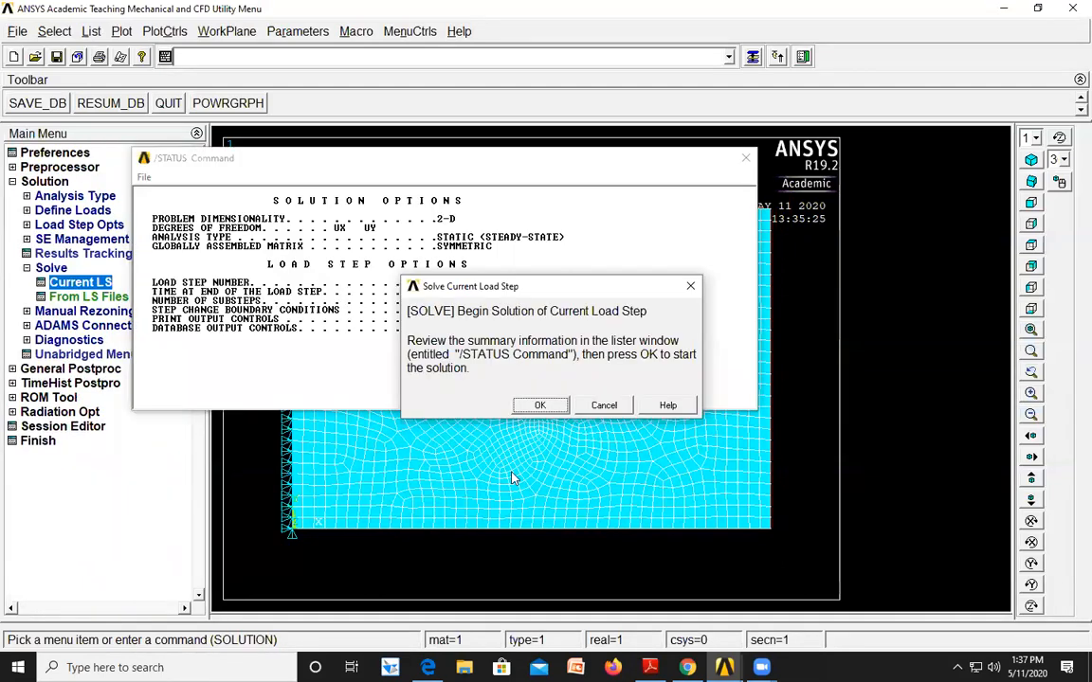
click(549, 405)
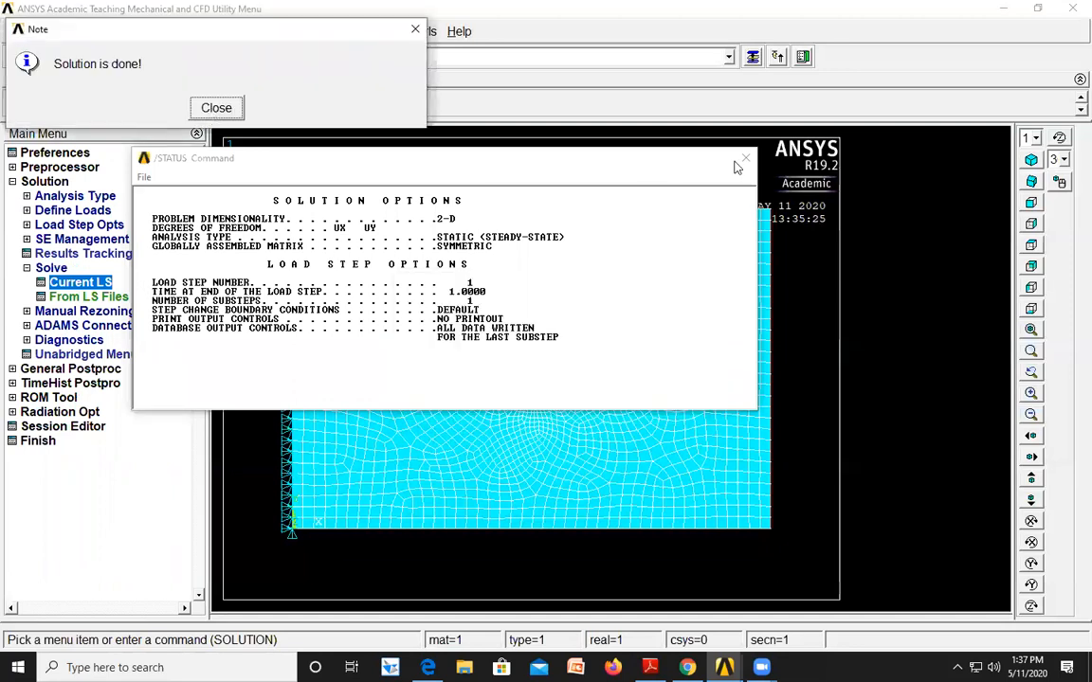
click(216, 108)
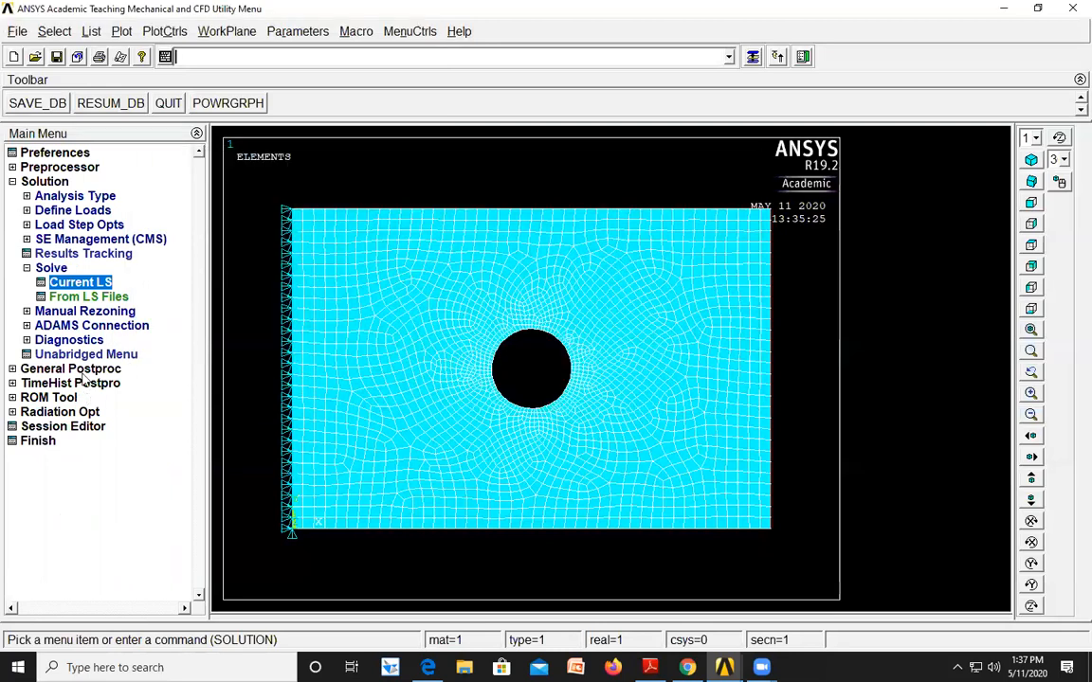
Set up an element solution contour plot of von Mises stress, showing the deformed shape only.
click(82, 370)
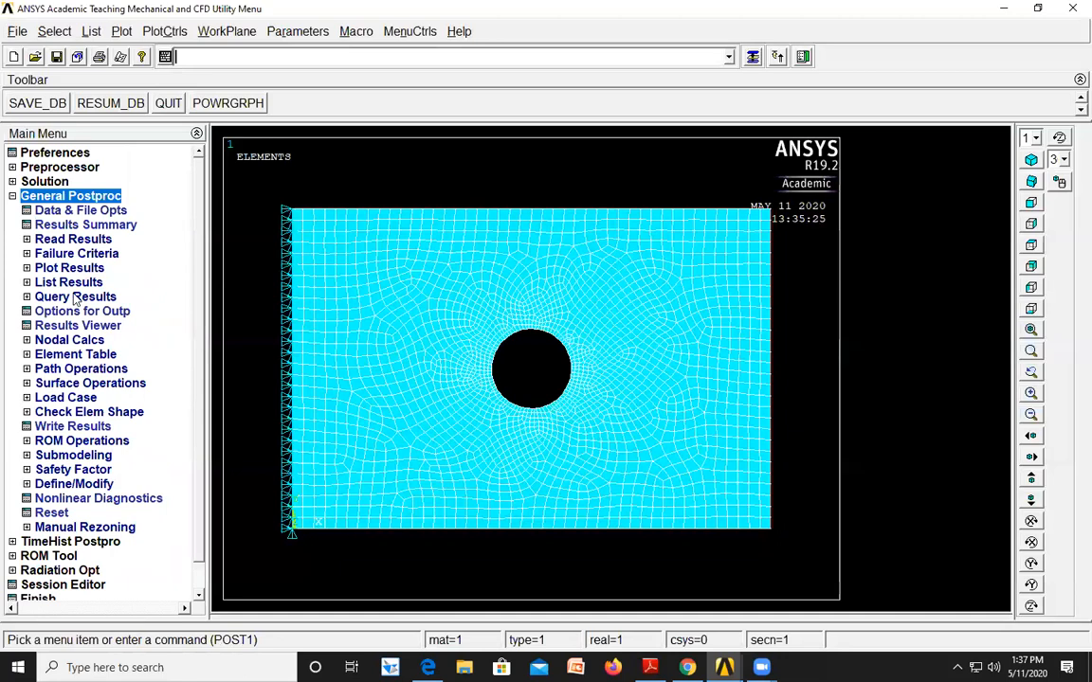
click(73, 270)
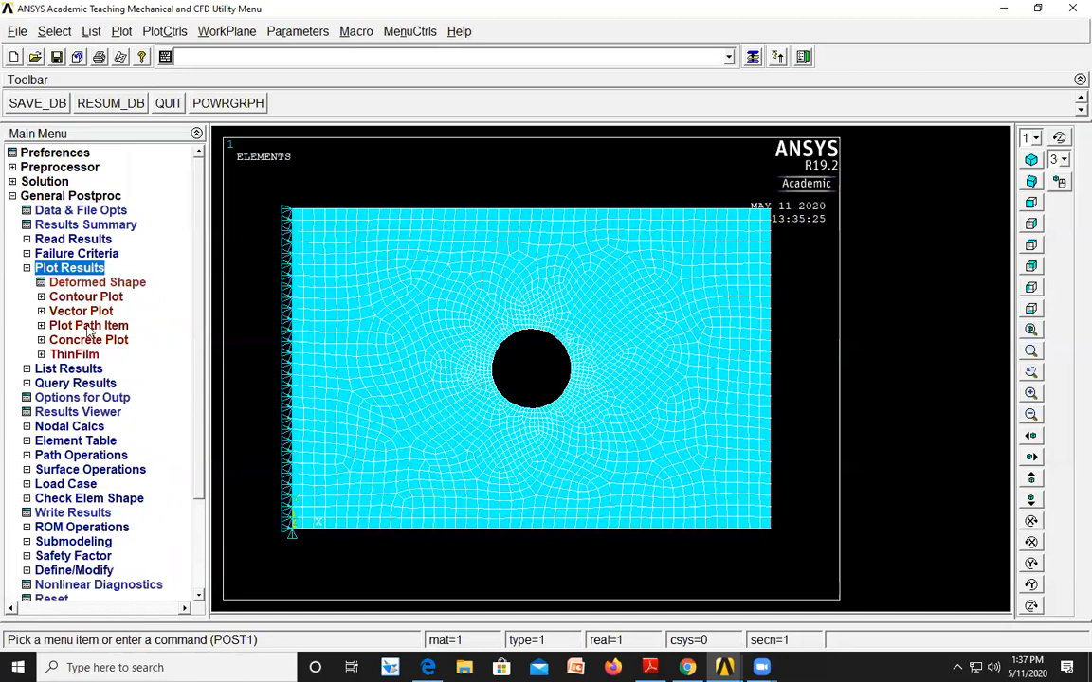
click(83, 297)
click(95, 326)
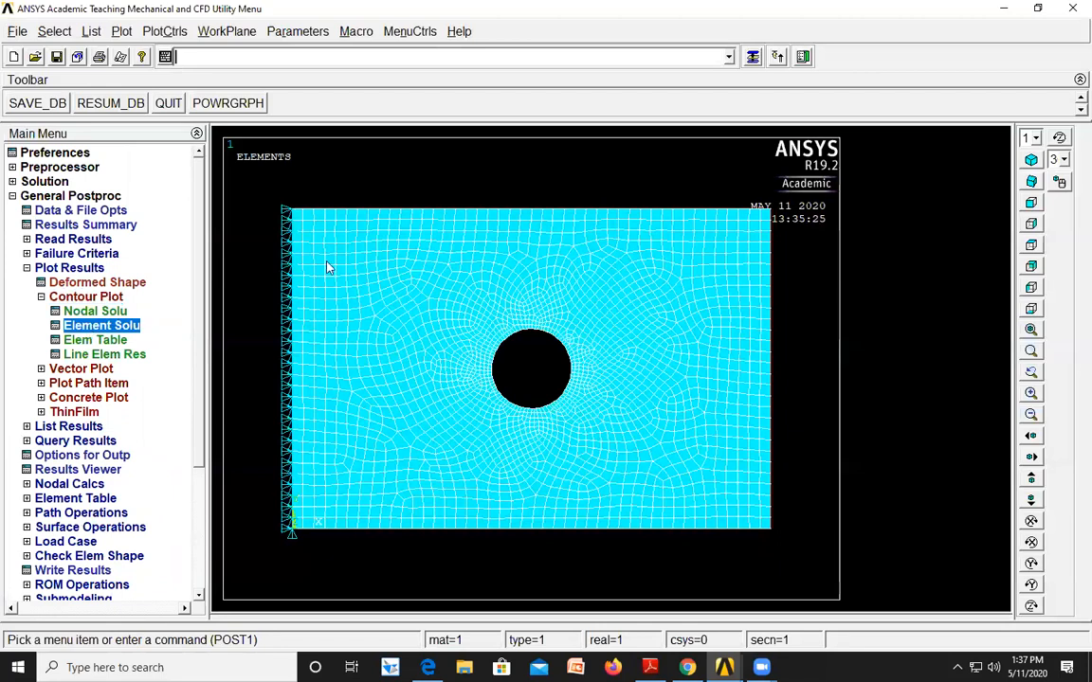
double_click(407, 198)
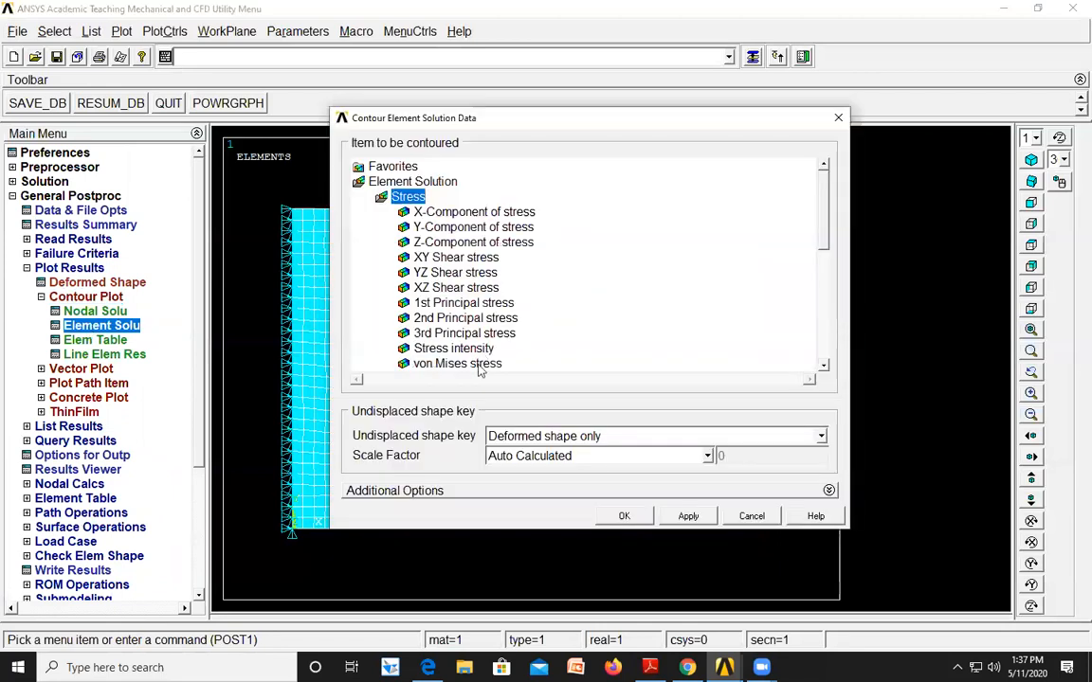
click(474, 365)
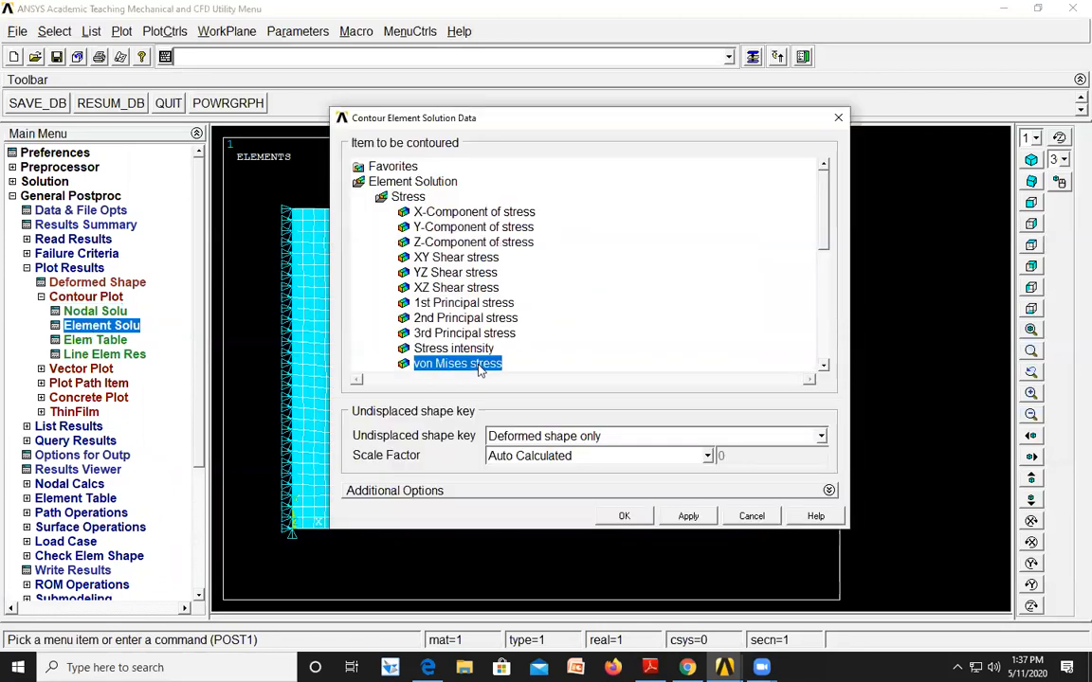